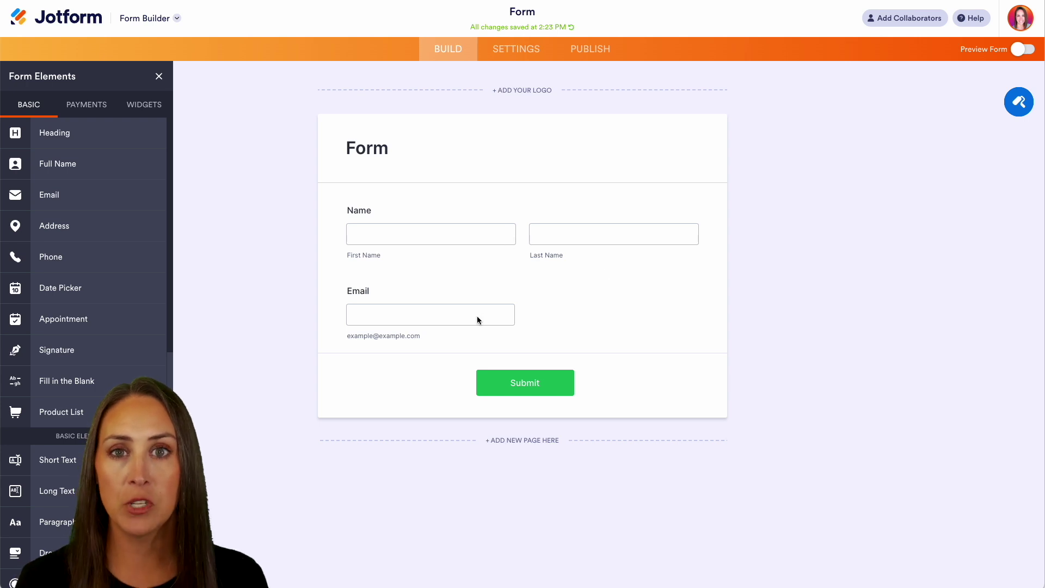
- Add a Square payment block from the Payments list, kept in Live Mode with USD
left_click(87, 104)
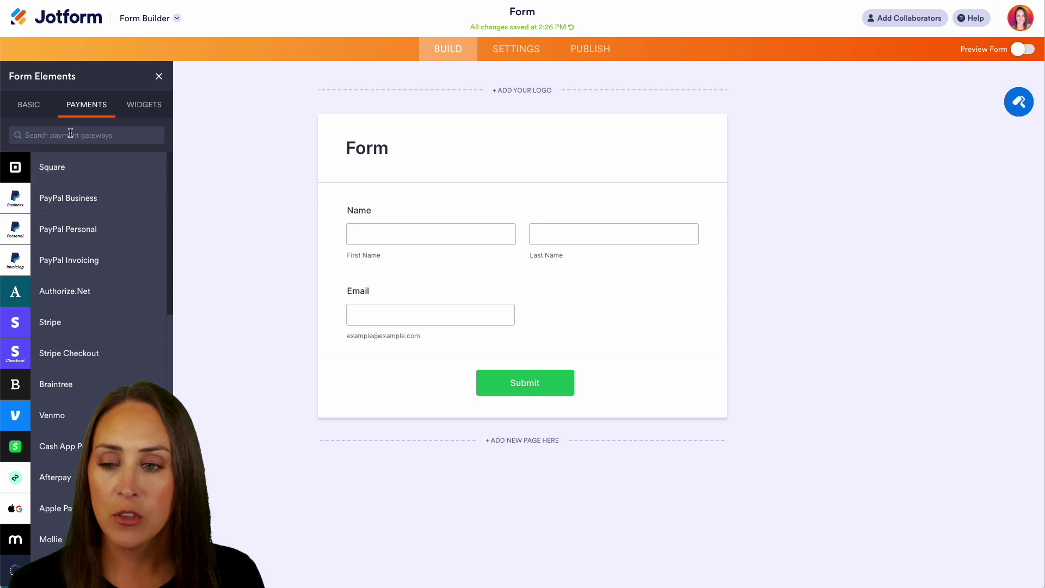
left_click(71, 166)
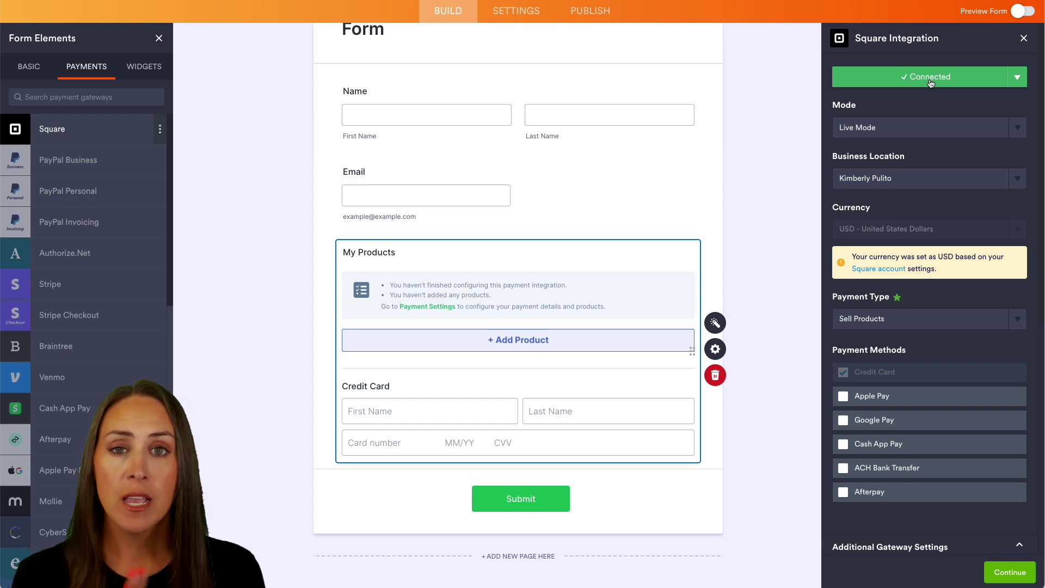
left_click(925, 127)
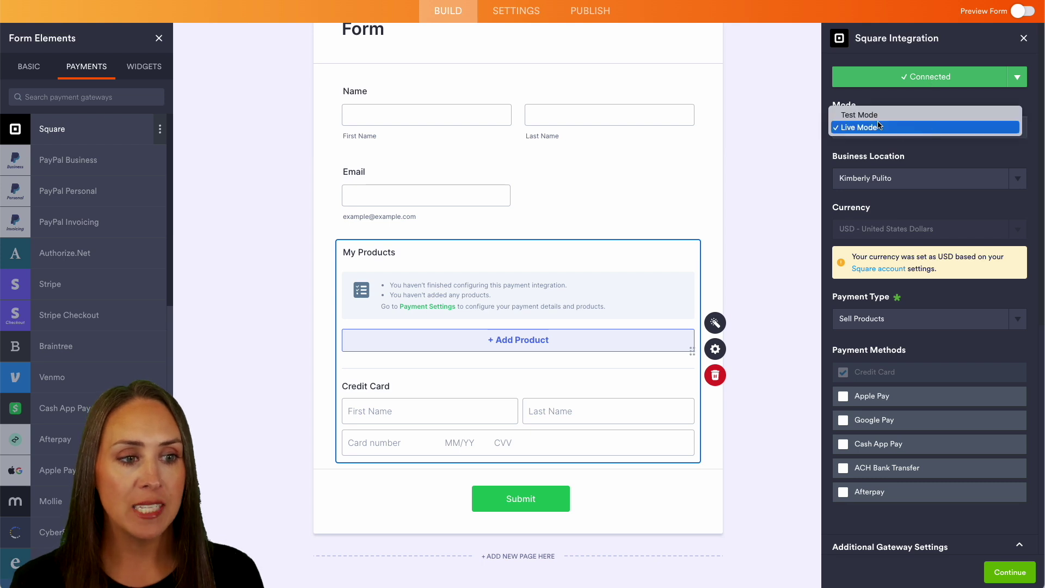
left_click(899, 149)
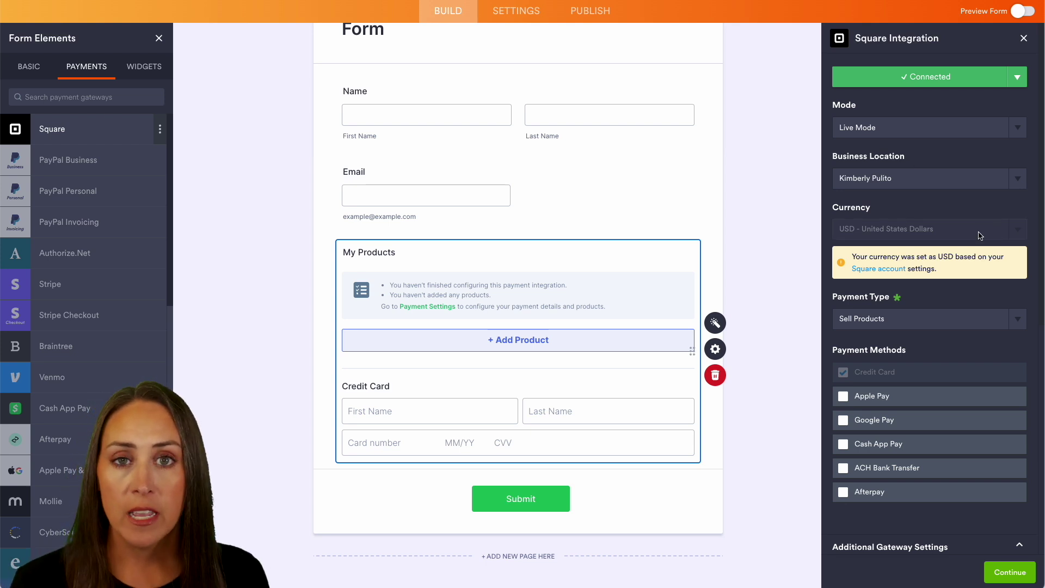
scroll(983, 245, "down", 3)
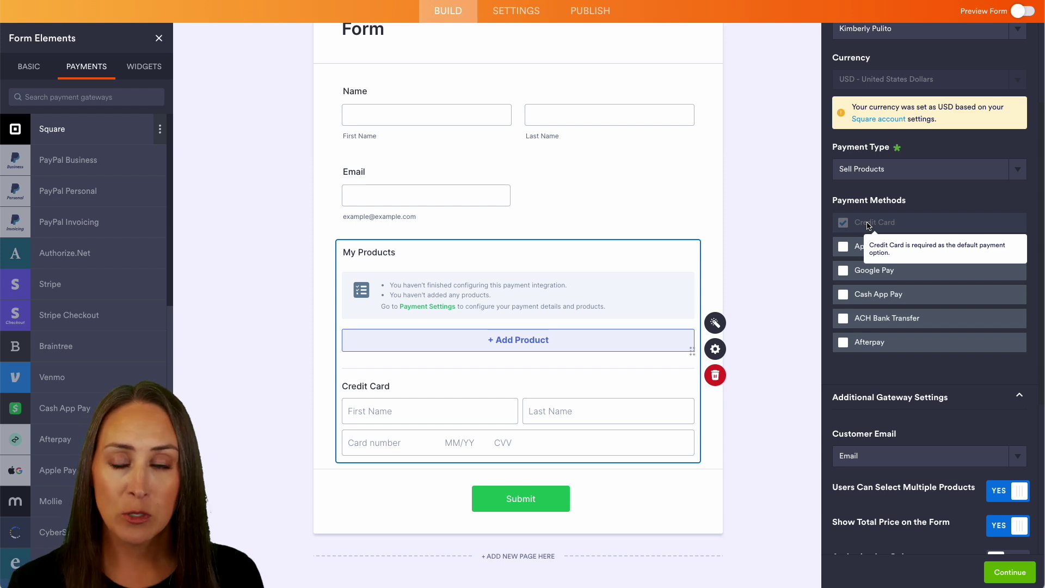
- Enable ACH Bank Transfer beside Credit Card, keeping Email for customer email and Shipment fulfillment
left_click(843, 318)
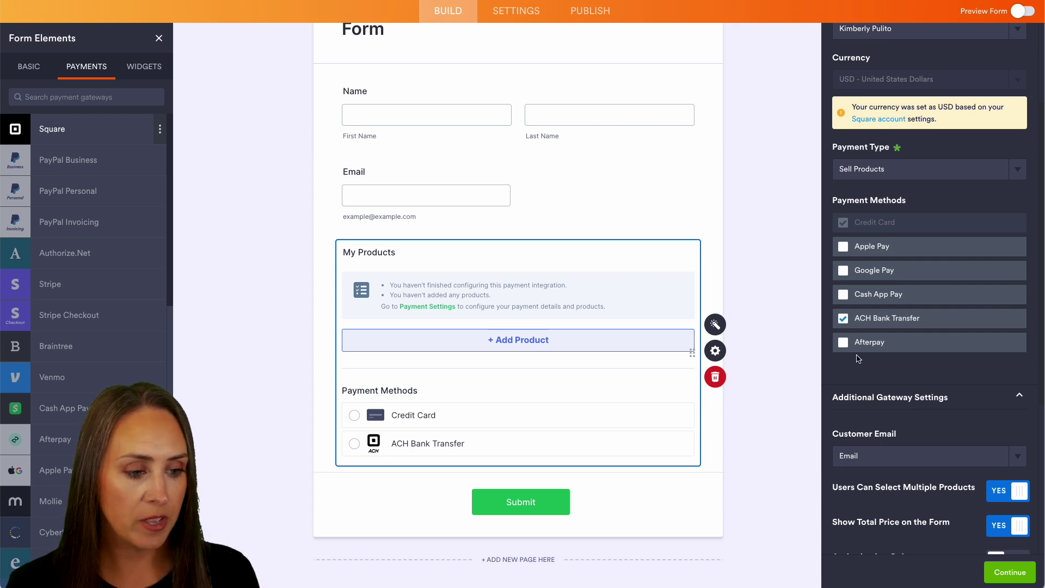
scroll(939, 382, "down", 5)
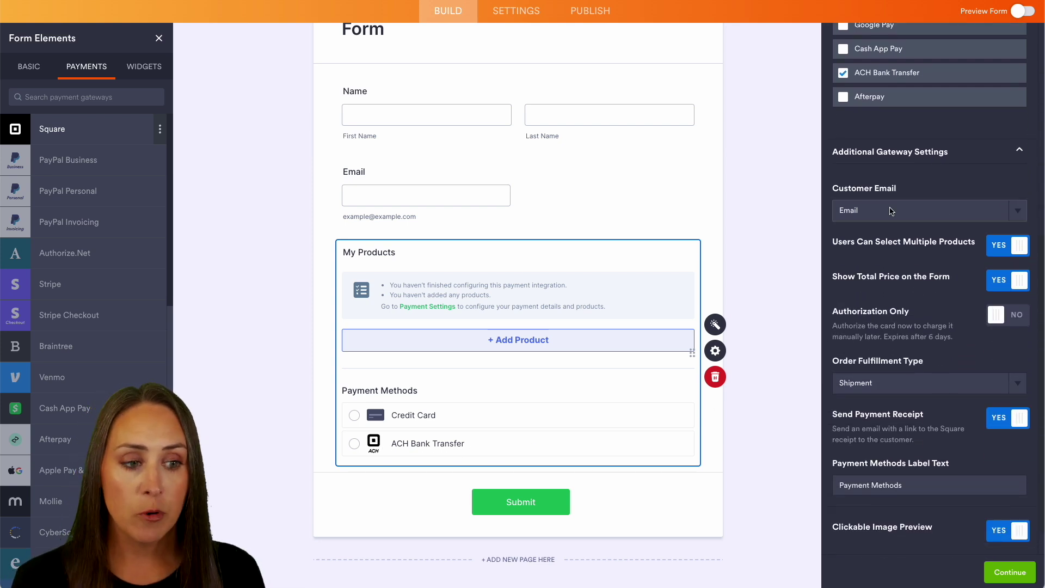
left_click(891, 211)
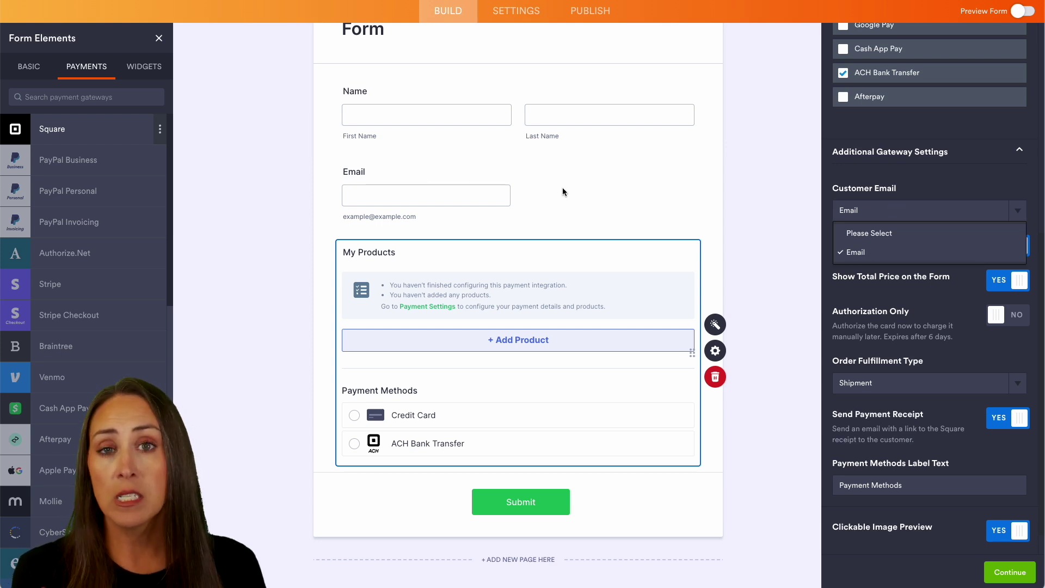
left_click(925, 383)
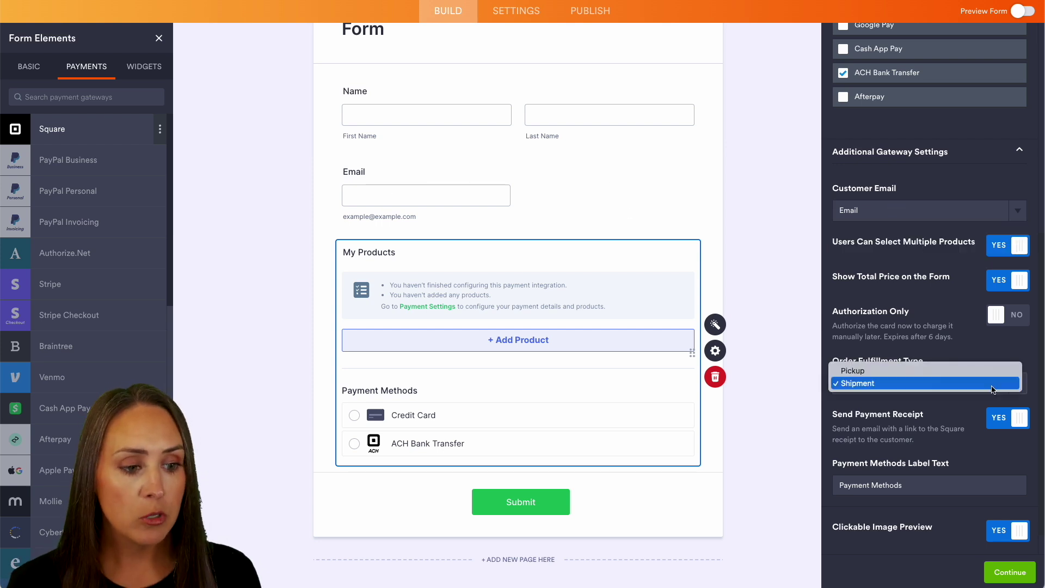
scroll(943, 372, "down", 1)
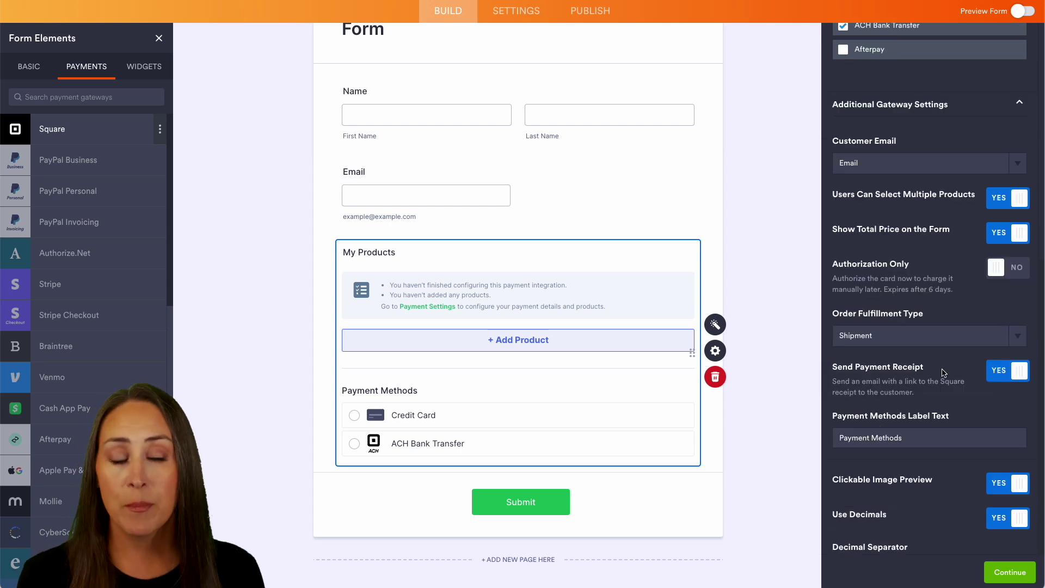
- Create and save a product named 'Test 1' priced at 10.00 in the Square block
left_click(1010, 572)
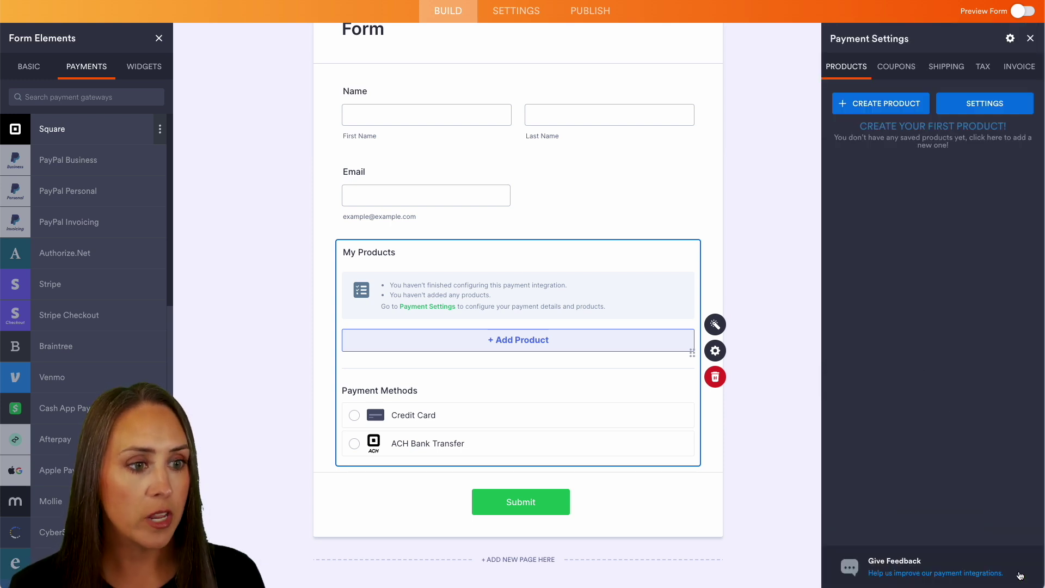
left_click(878, 103)
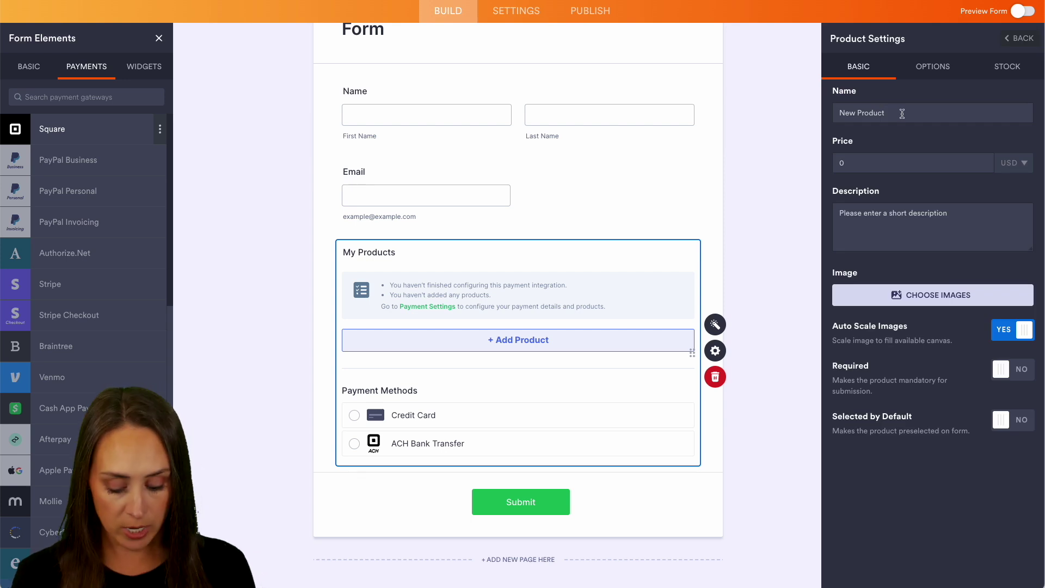
left_click(902, 114)
type("Test 1")
left_click(898, 164)
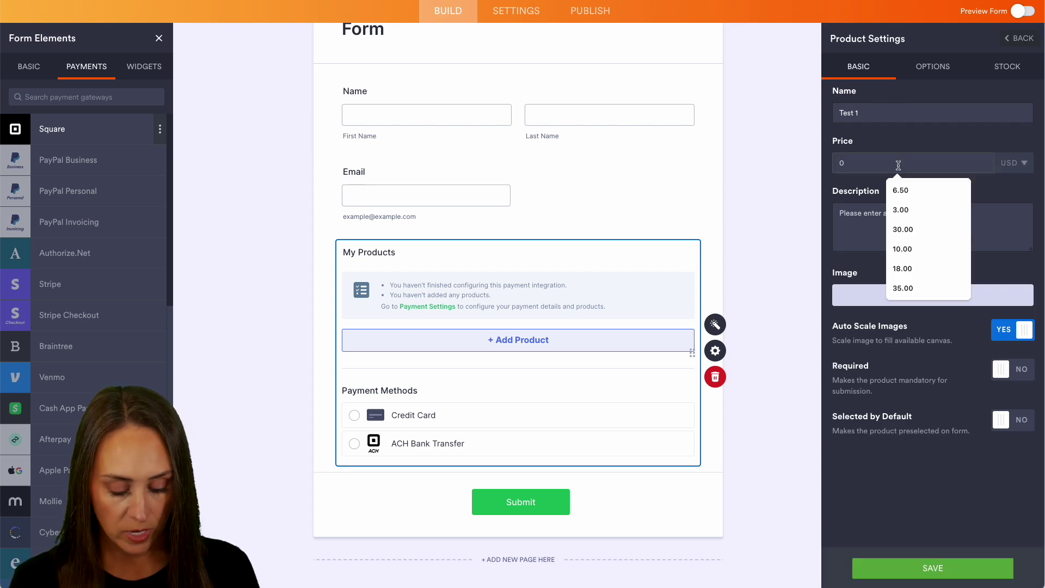
type("10")
left_click(914, 186)
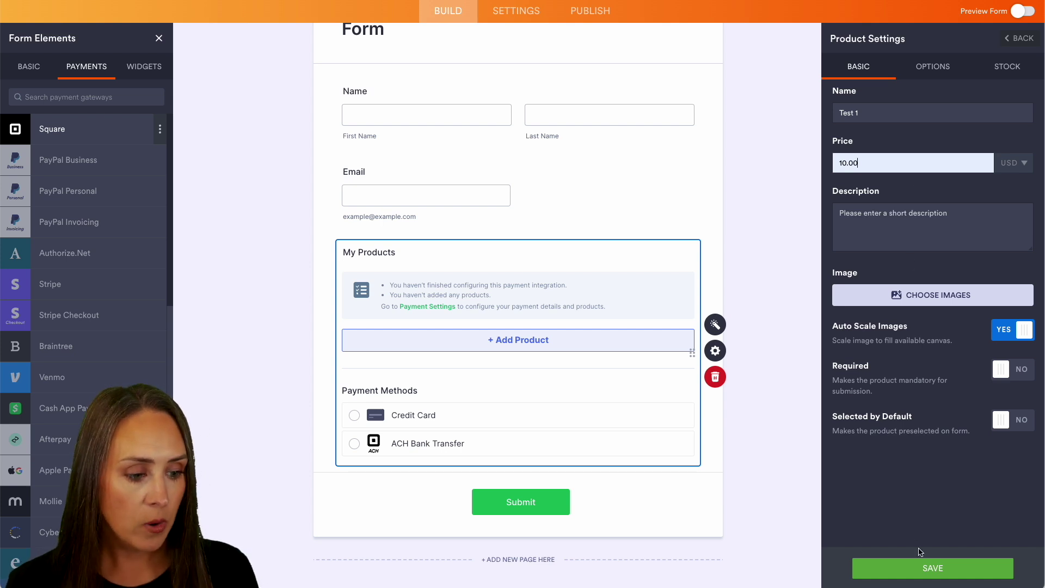
left_click(941, 574)
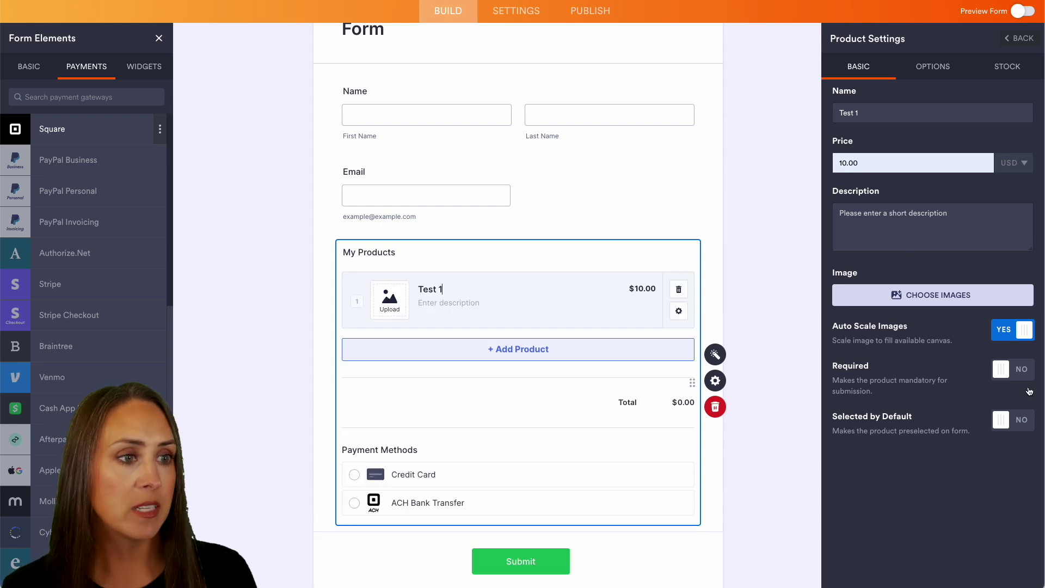
- Preview the form with sample data, pick Test 1 ($10.00), choose ACH Bank Transfer, and submit
left_click(1022, 12)
left_click(216, 17)
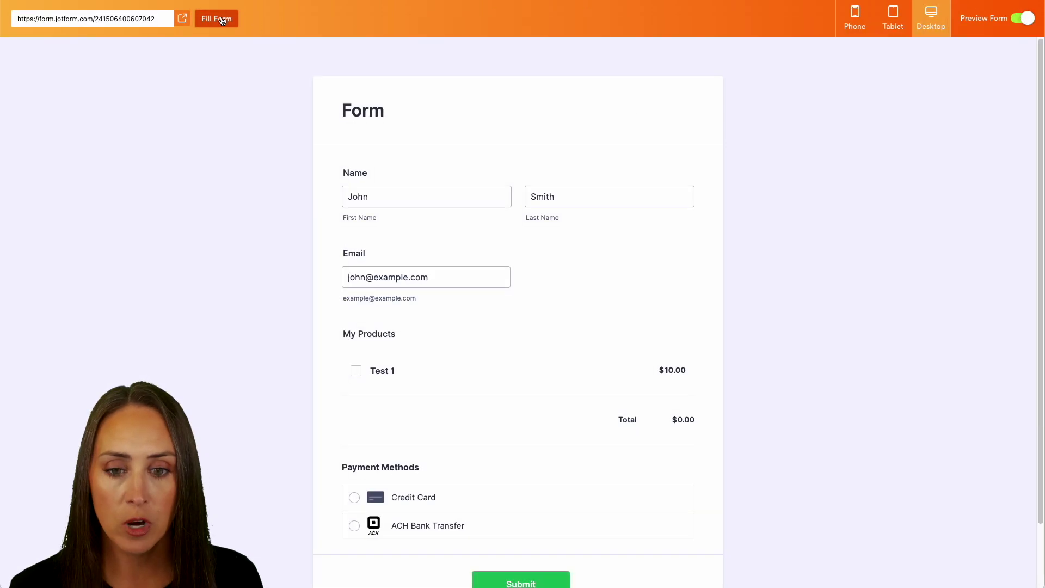
scroll(747, 297, "down", 1)
left_click(356, 299)
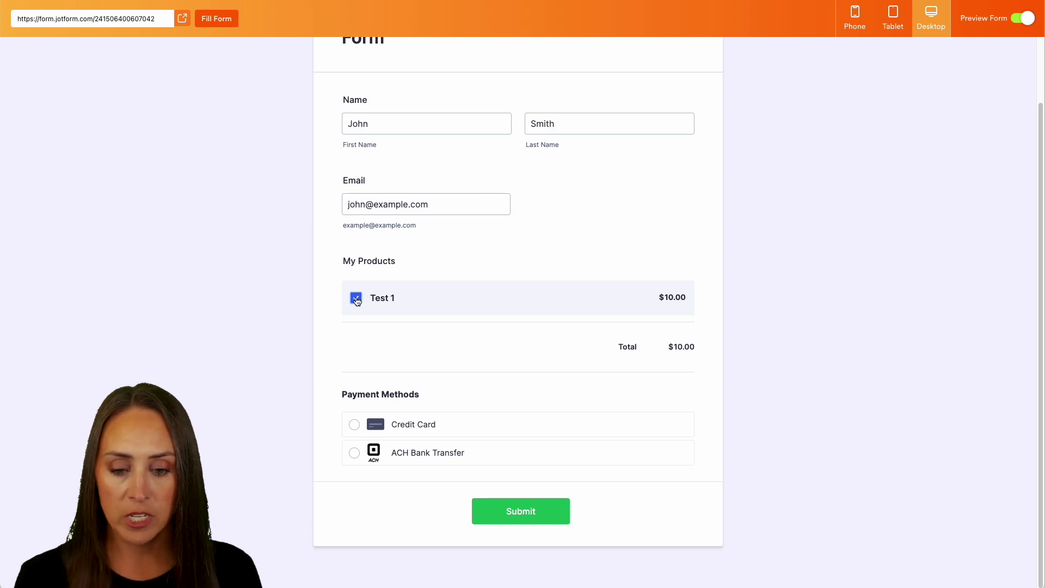
left_click(355, 454)
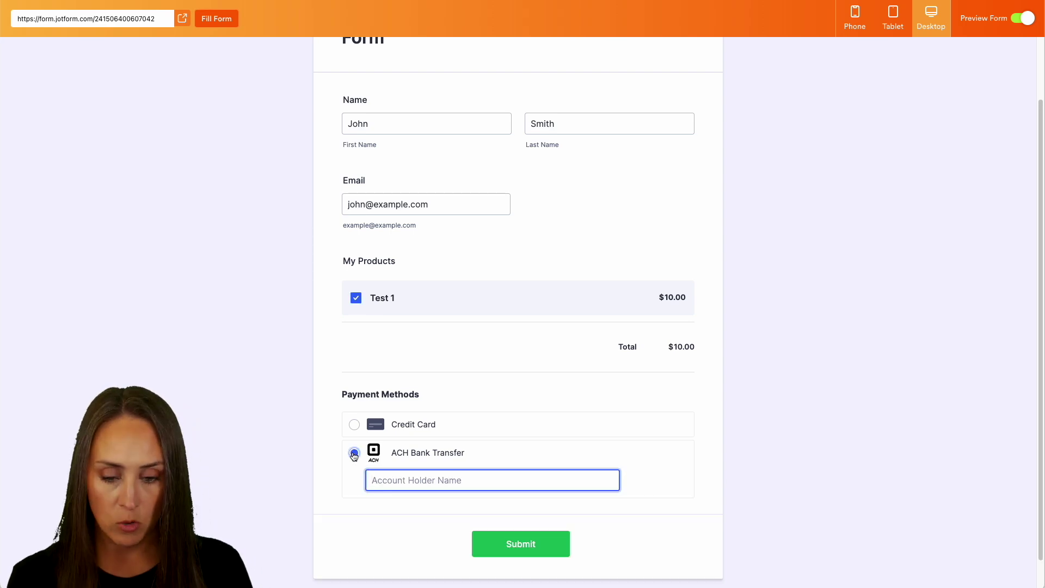
left_click(521, 544)
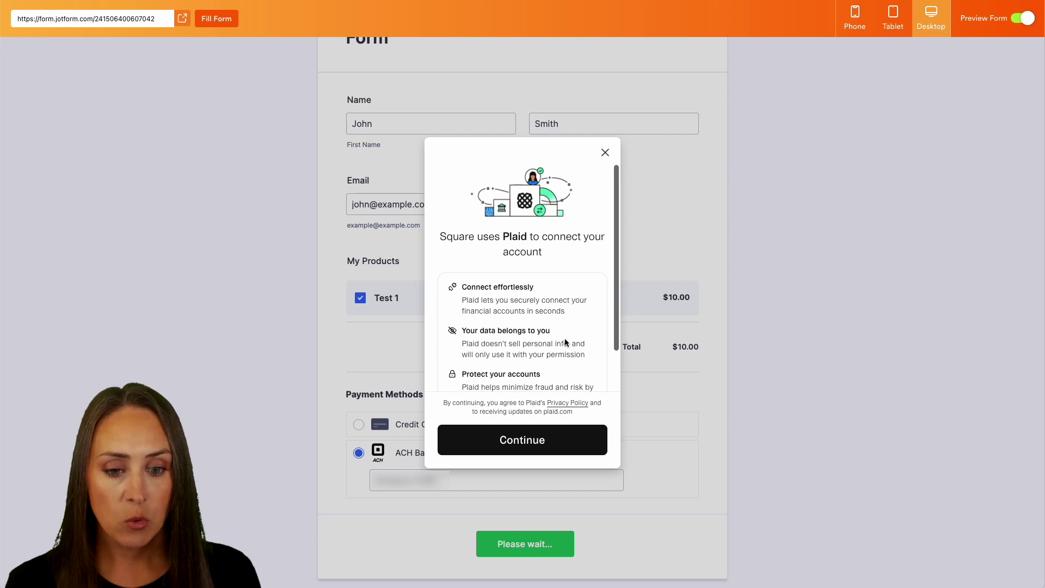
- Continue past Plaid's introduction and the phone number verification screen
scroll(564, 338, "down", 1)
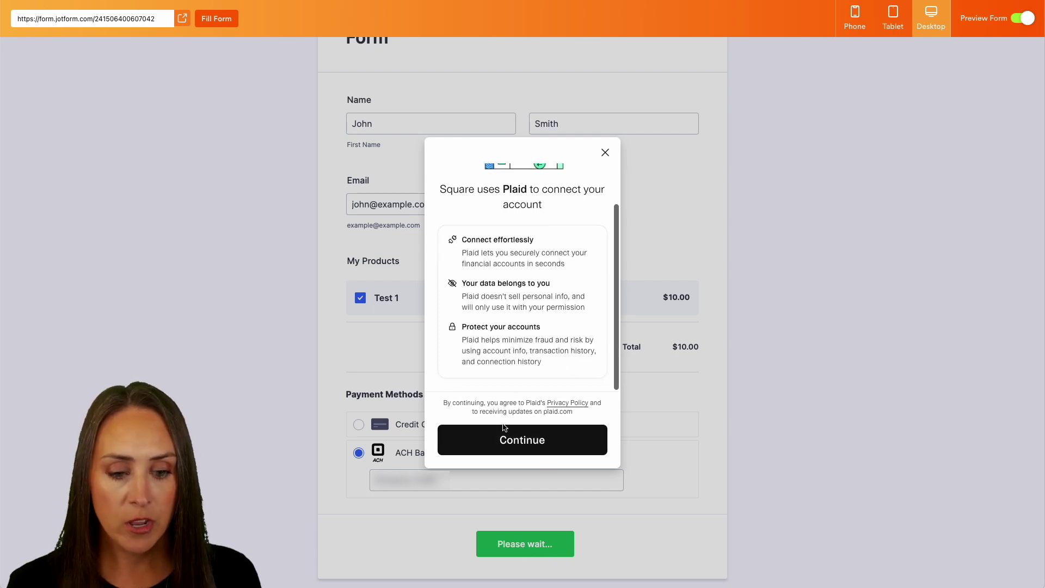
left_click(556, 444)
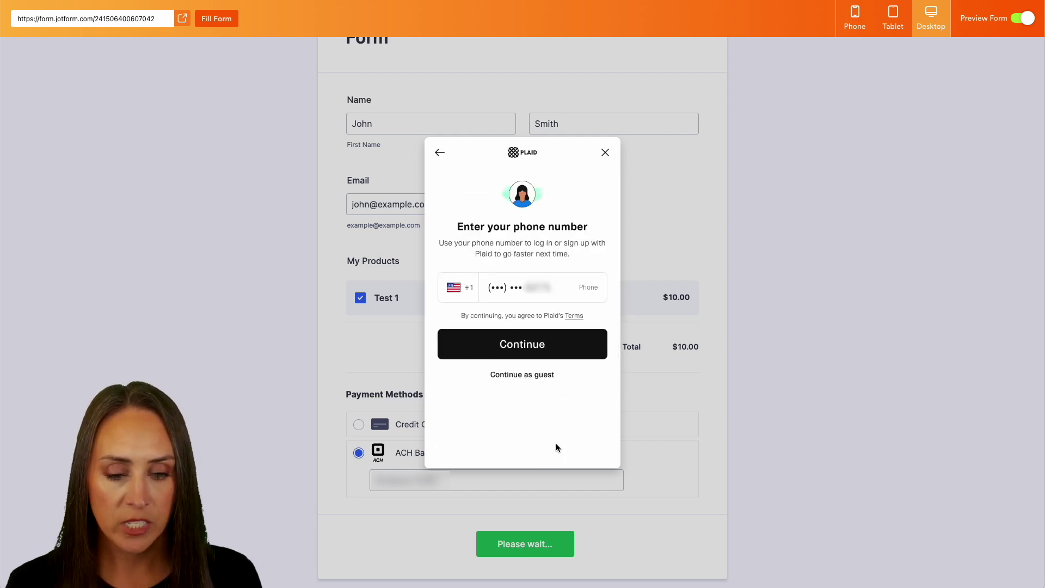
left_click(553, 345)
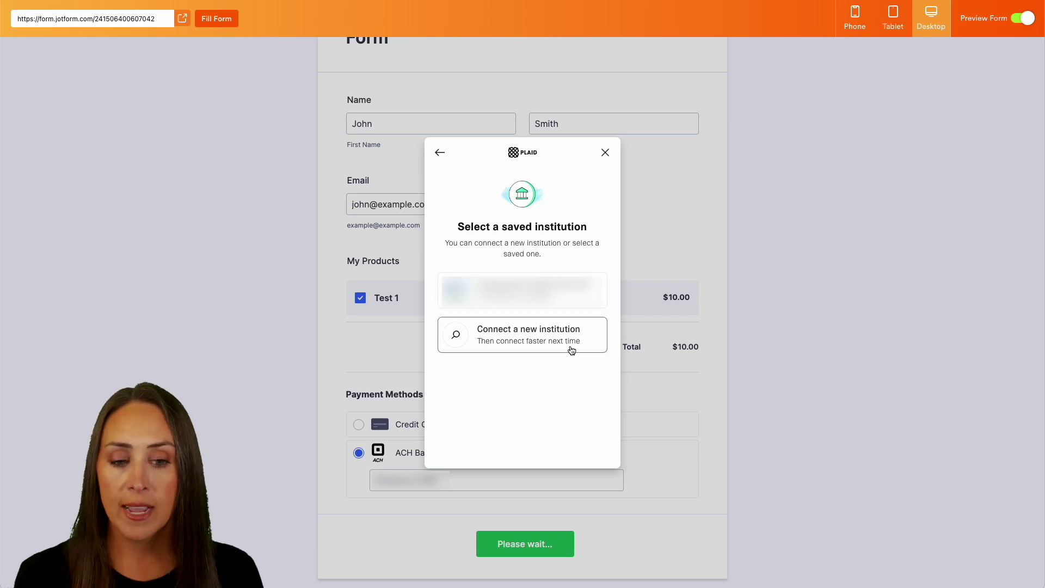
- Connect a new Bank of America institution, choose the second account, and confirm the payment
left_click(534, 344)
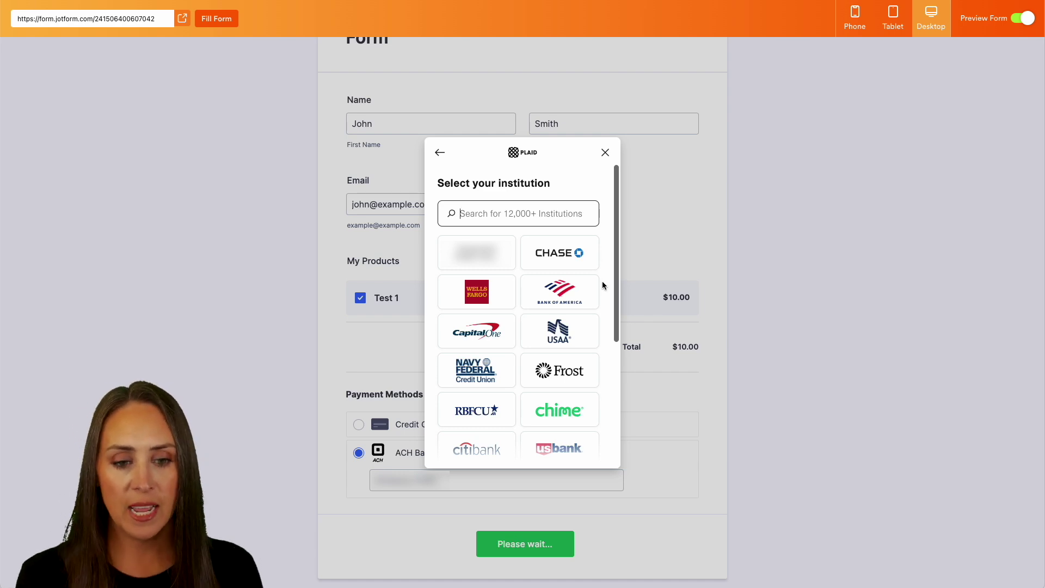
left_click(544, 290)
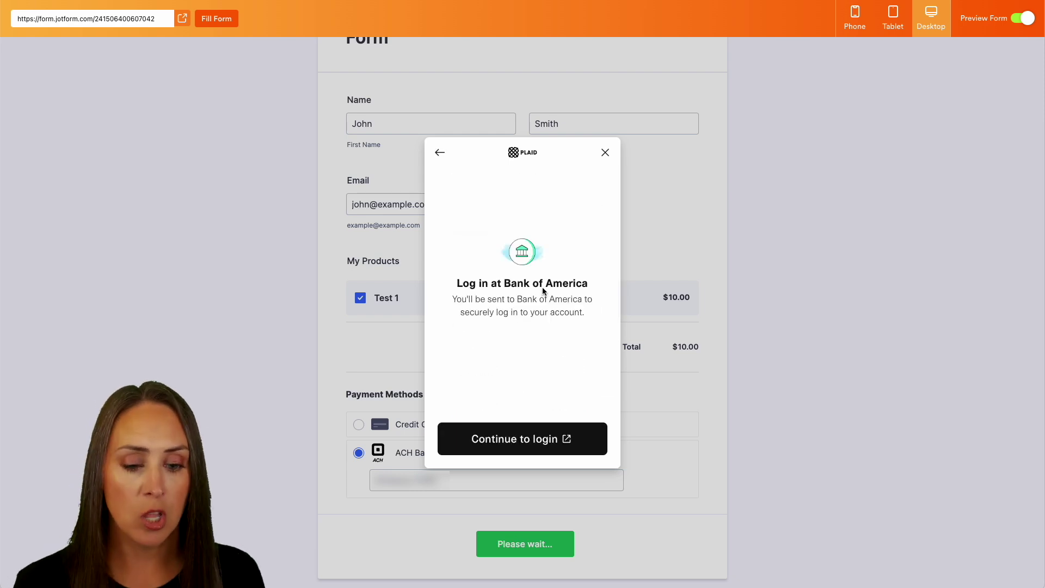
left_click(569, 435)
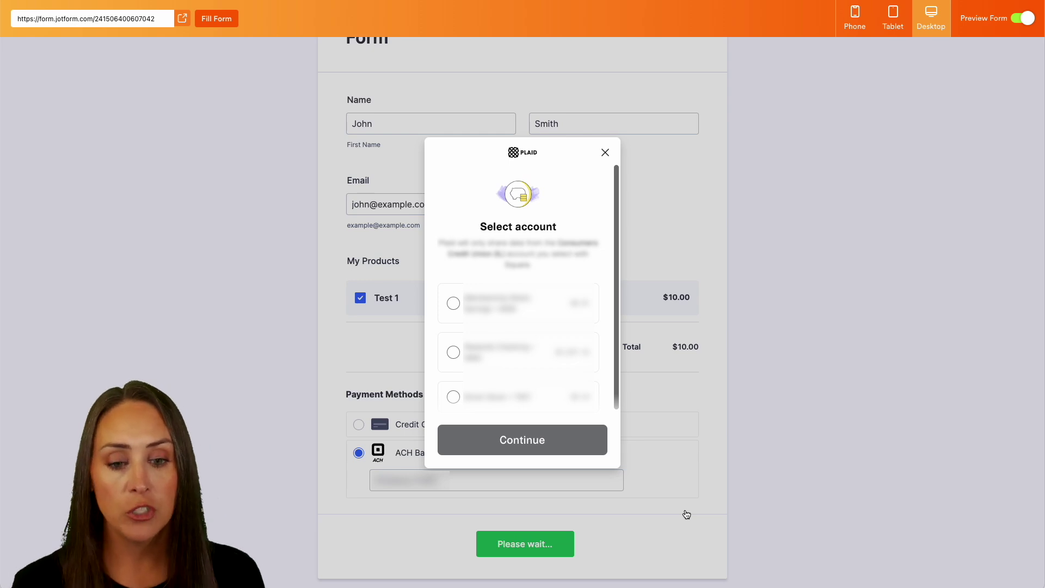
left_click(453, 352)
left_click(566, 450)
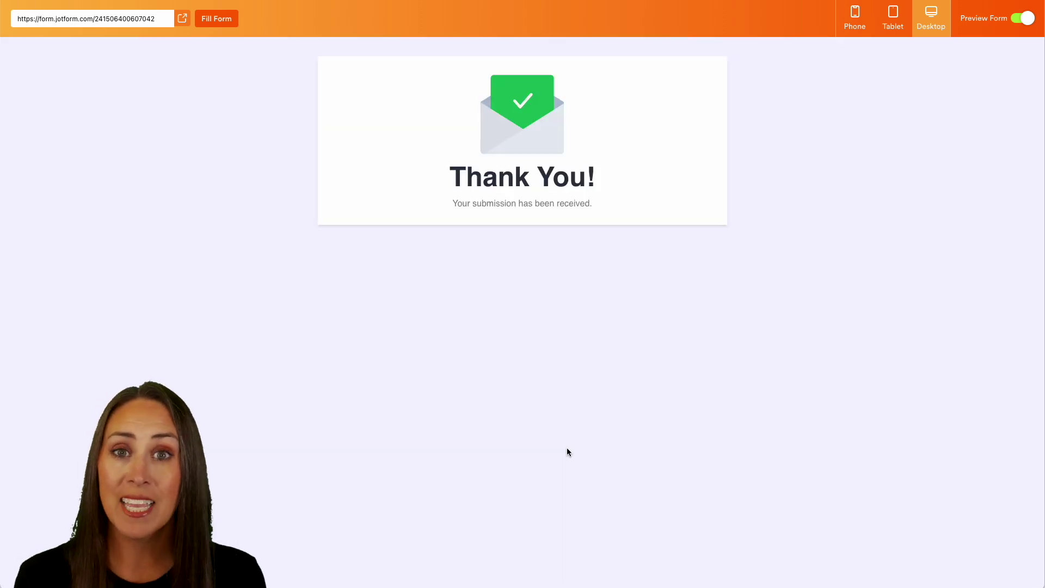